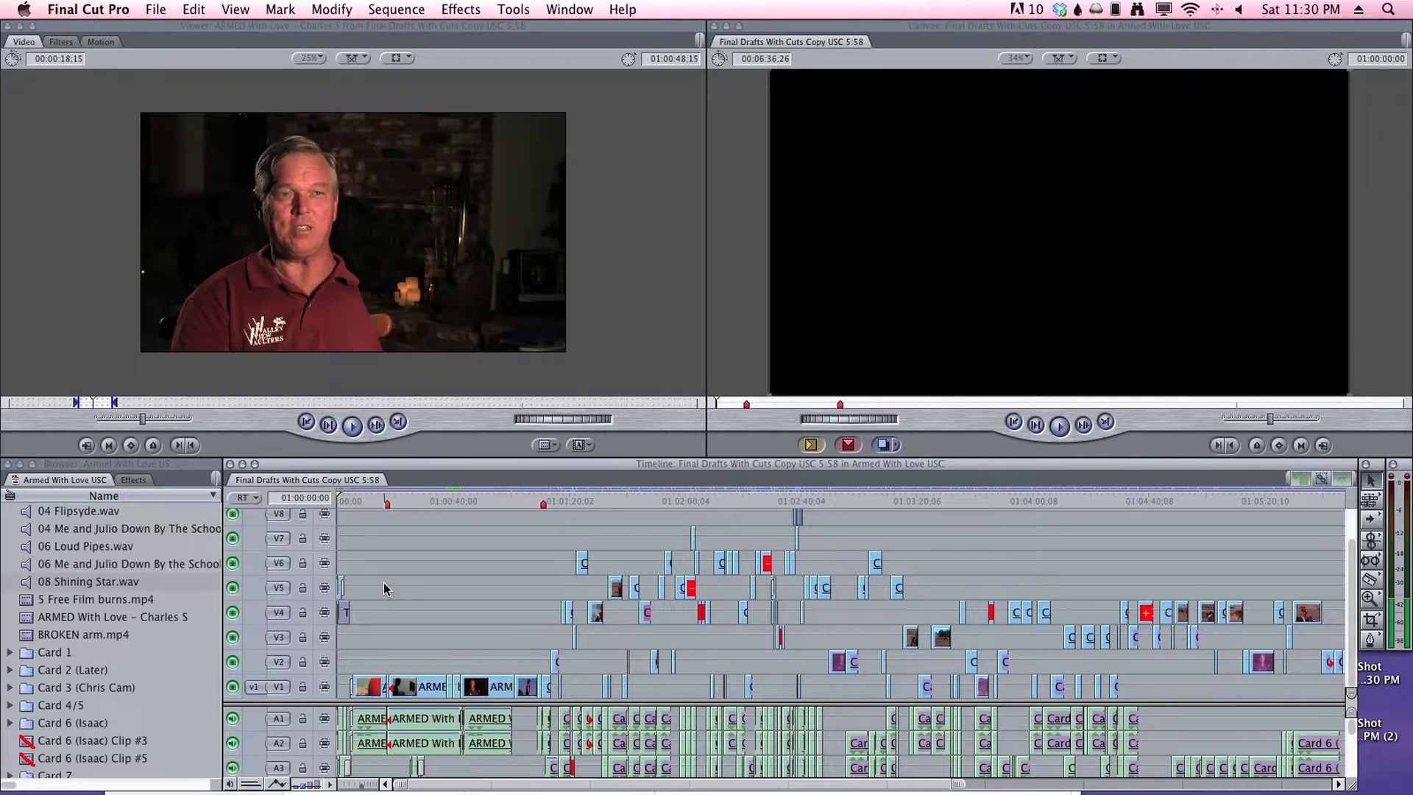
Set the sequence Out point at 01:02:31:01 for a 2:31 runtime and start the movie export.
left_click(384, 589)
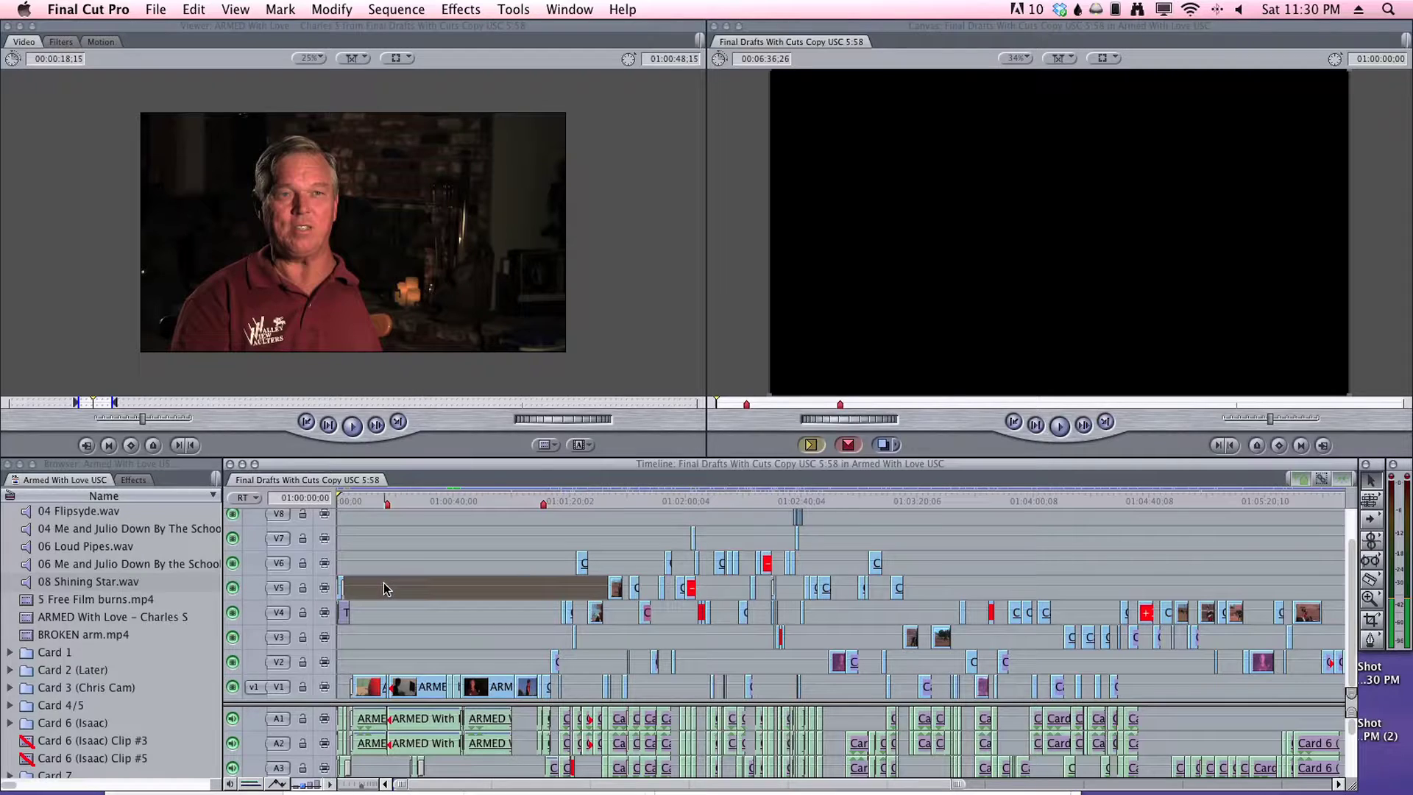
left_click(350, 501)
left_click_drag(350, 500, 328, 499)
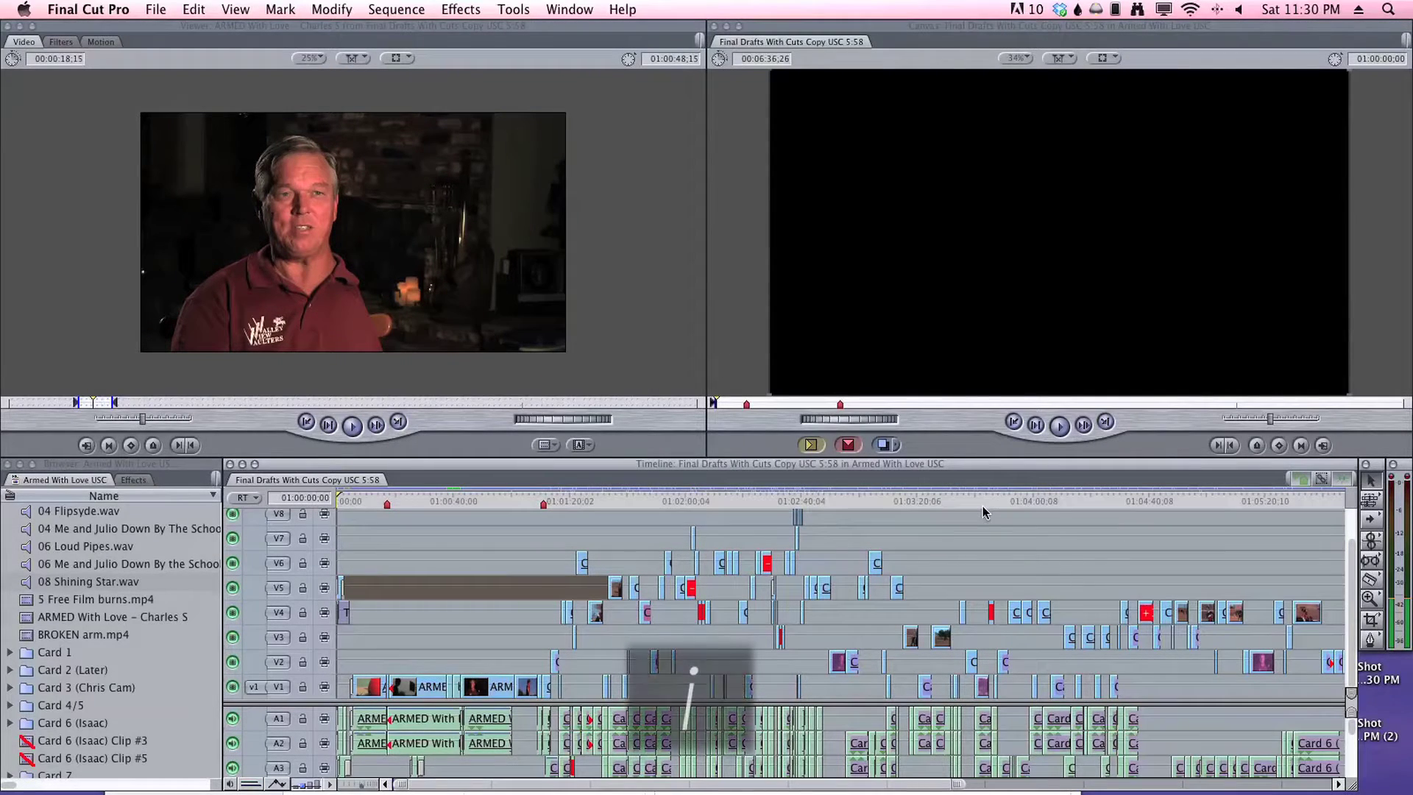
left_click(978, 402)
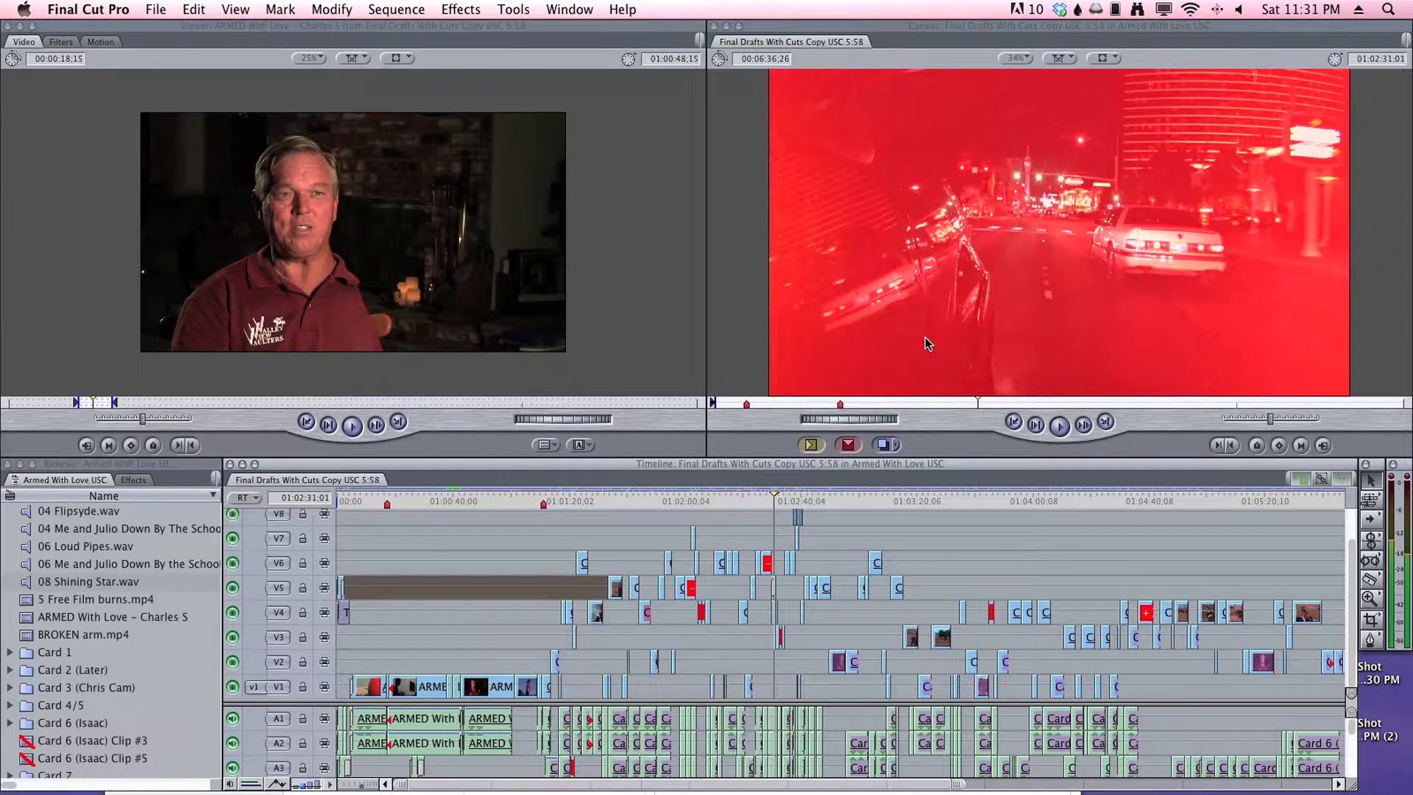
key("o")
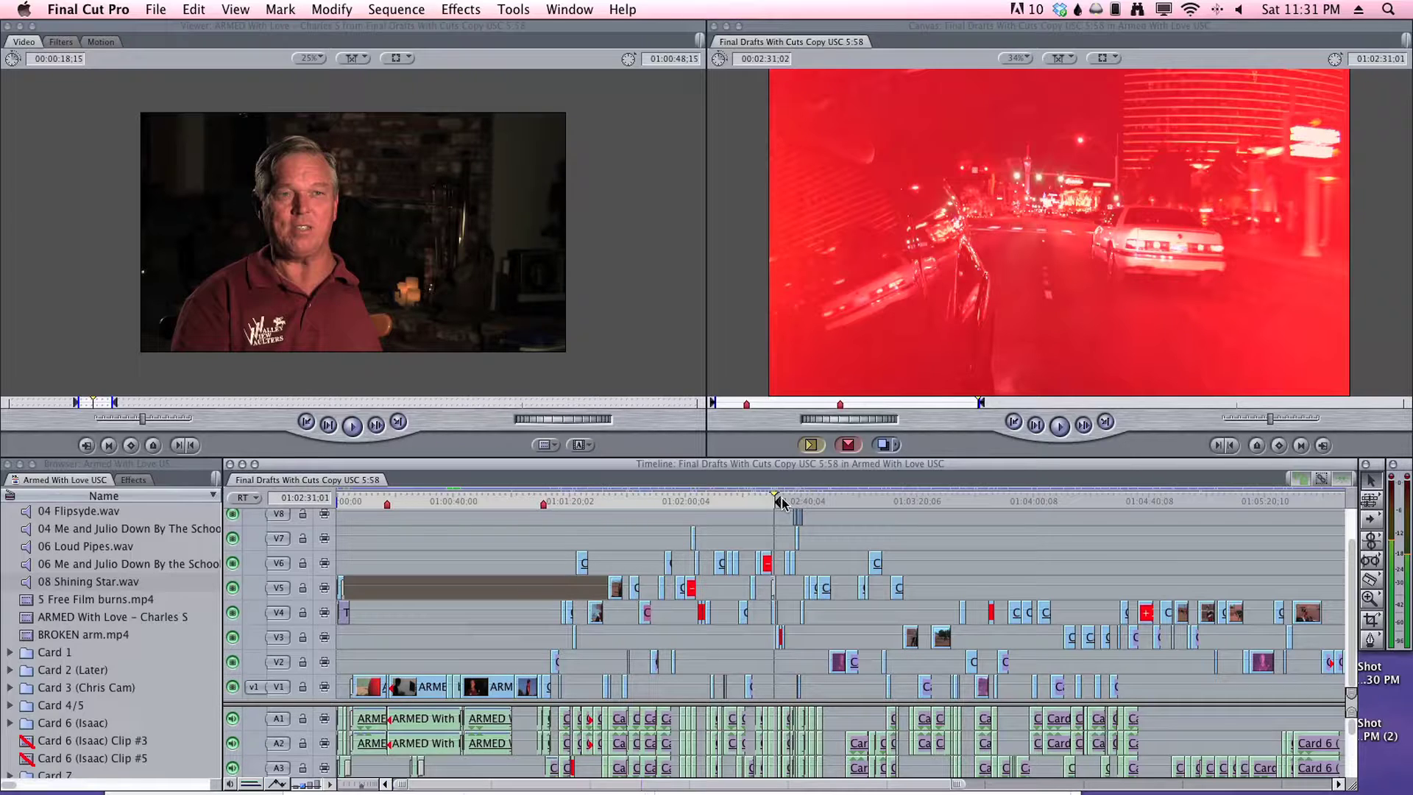
key("super+e")
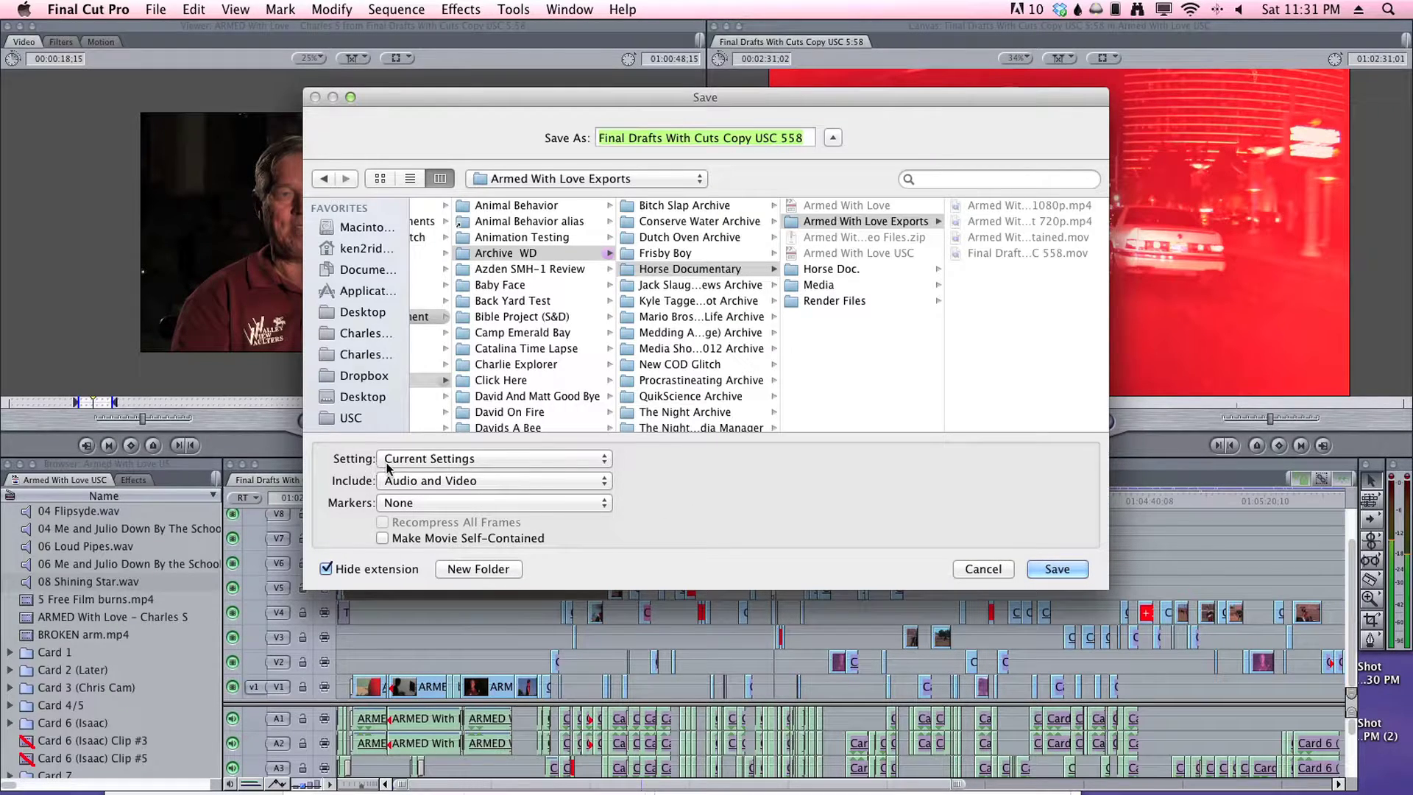
Export with Current Settings and Audio and Video, not self-contained, into Armed With Love Exports.
left_click(418, 461)
left_click(418, 460)
left_click(432, 487)
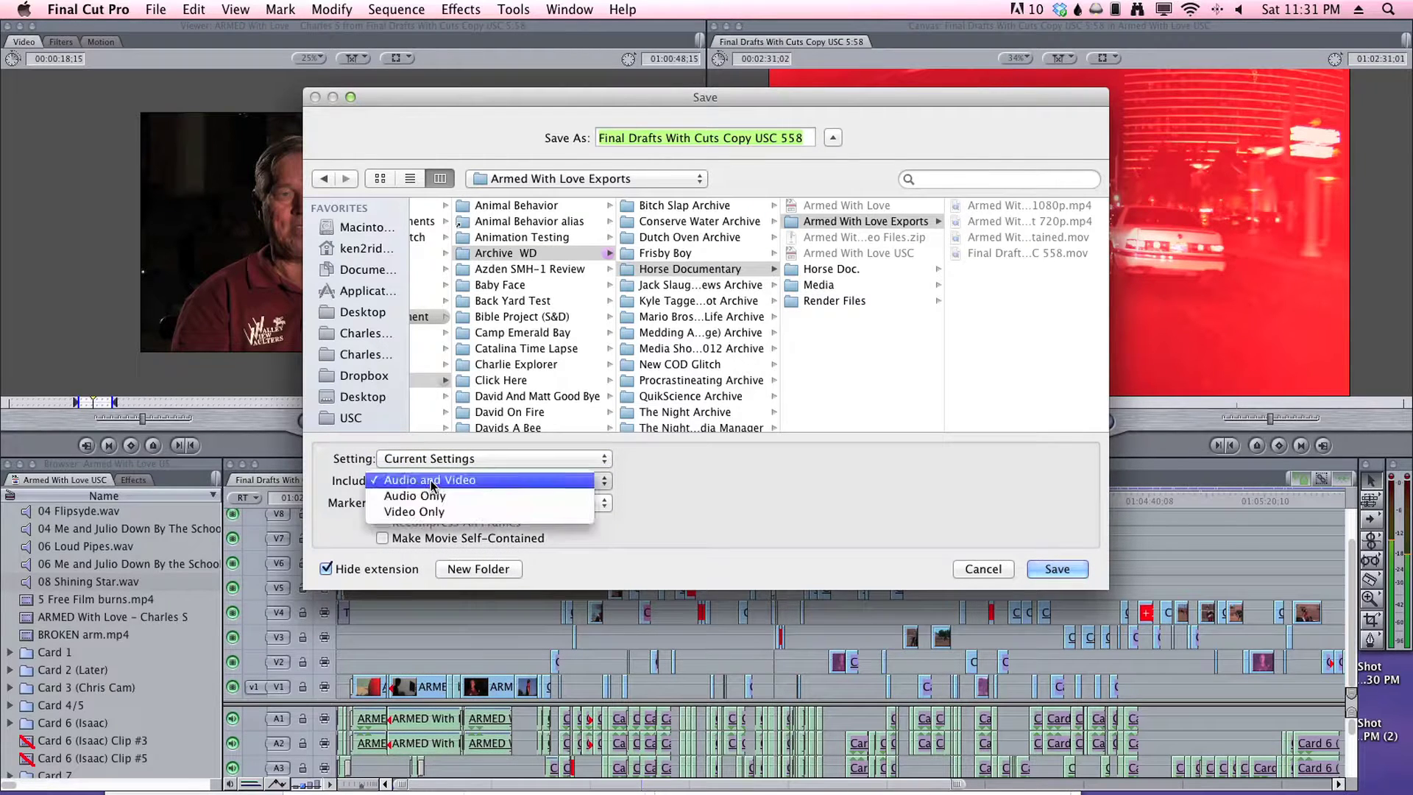
left_click(431, 480)
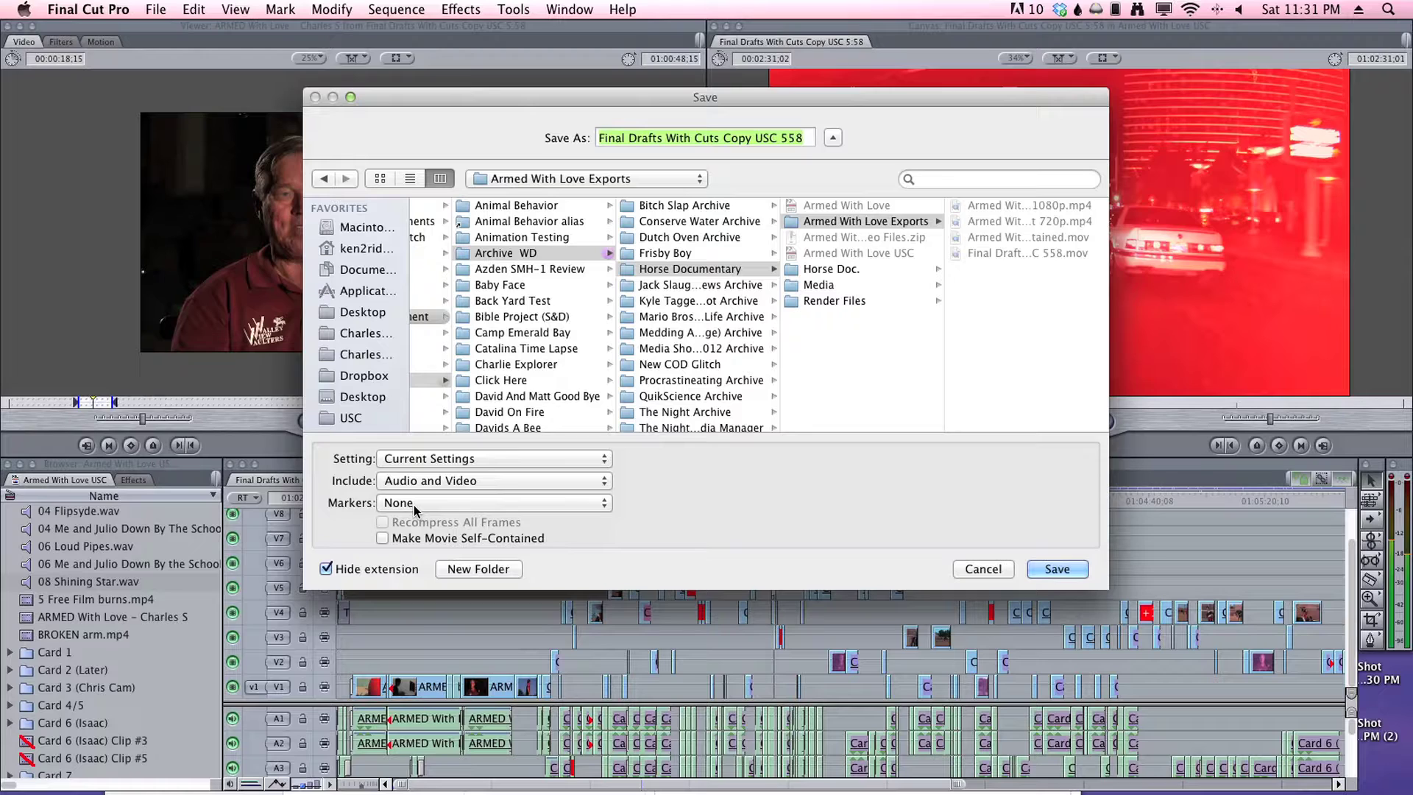
left_click(387, 541)
left_click(383, 539)
left_click(988, 286)
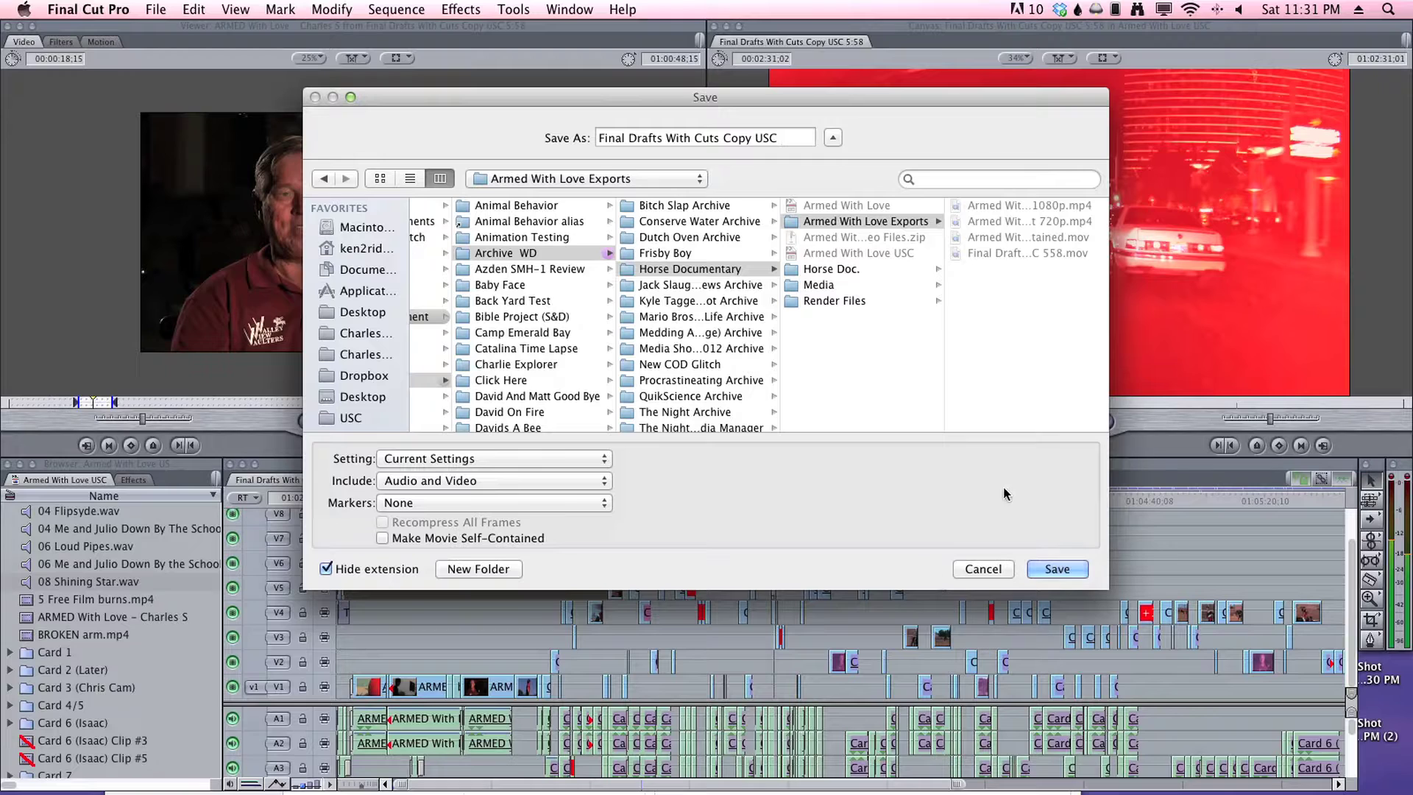
left_click(1052, 569)
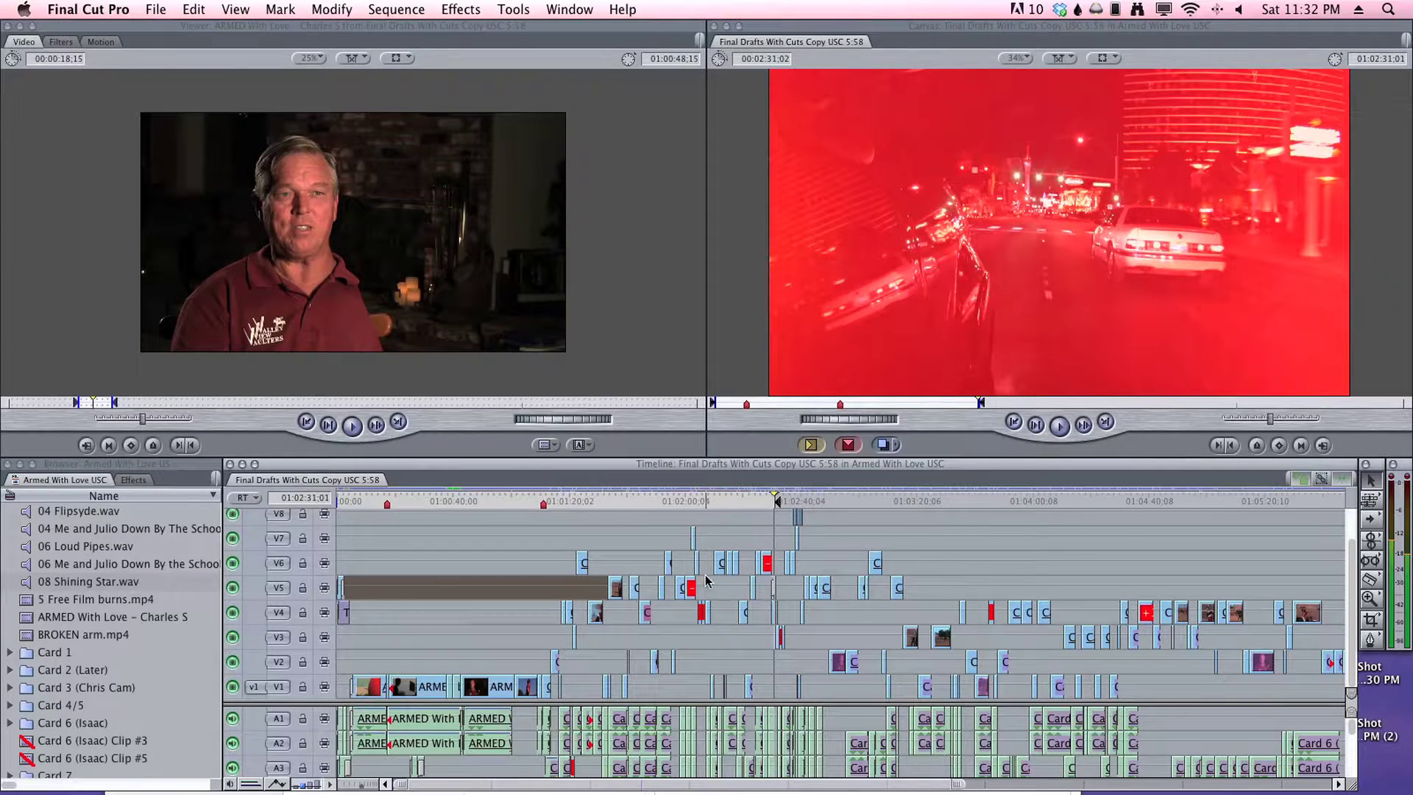
Find the exported .mov on Seagate 3TB in Project Files and drag it onto MPEG Streamclip.
left_click(60, 774)
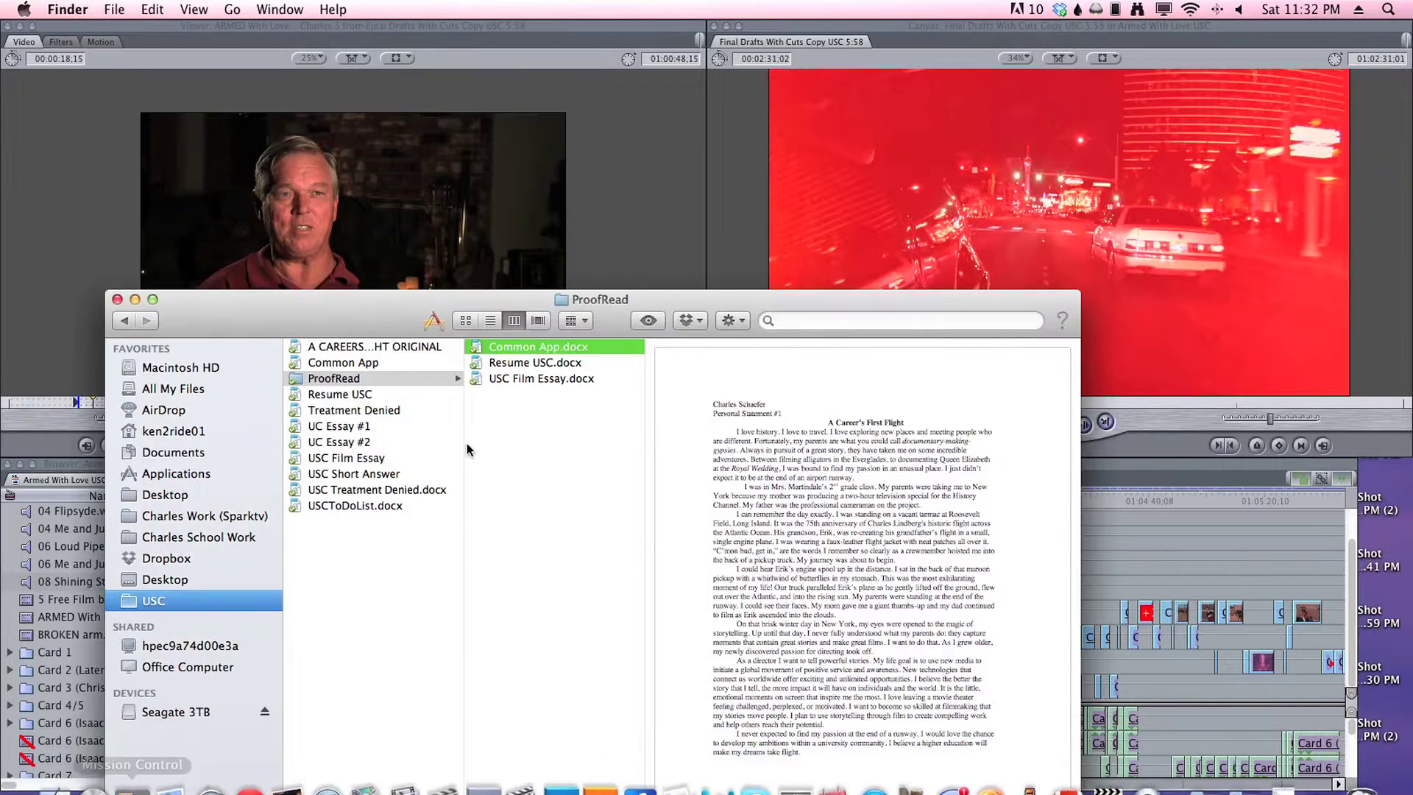
left_click_drag(370, 323, 369, 52)
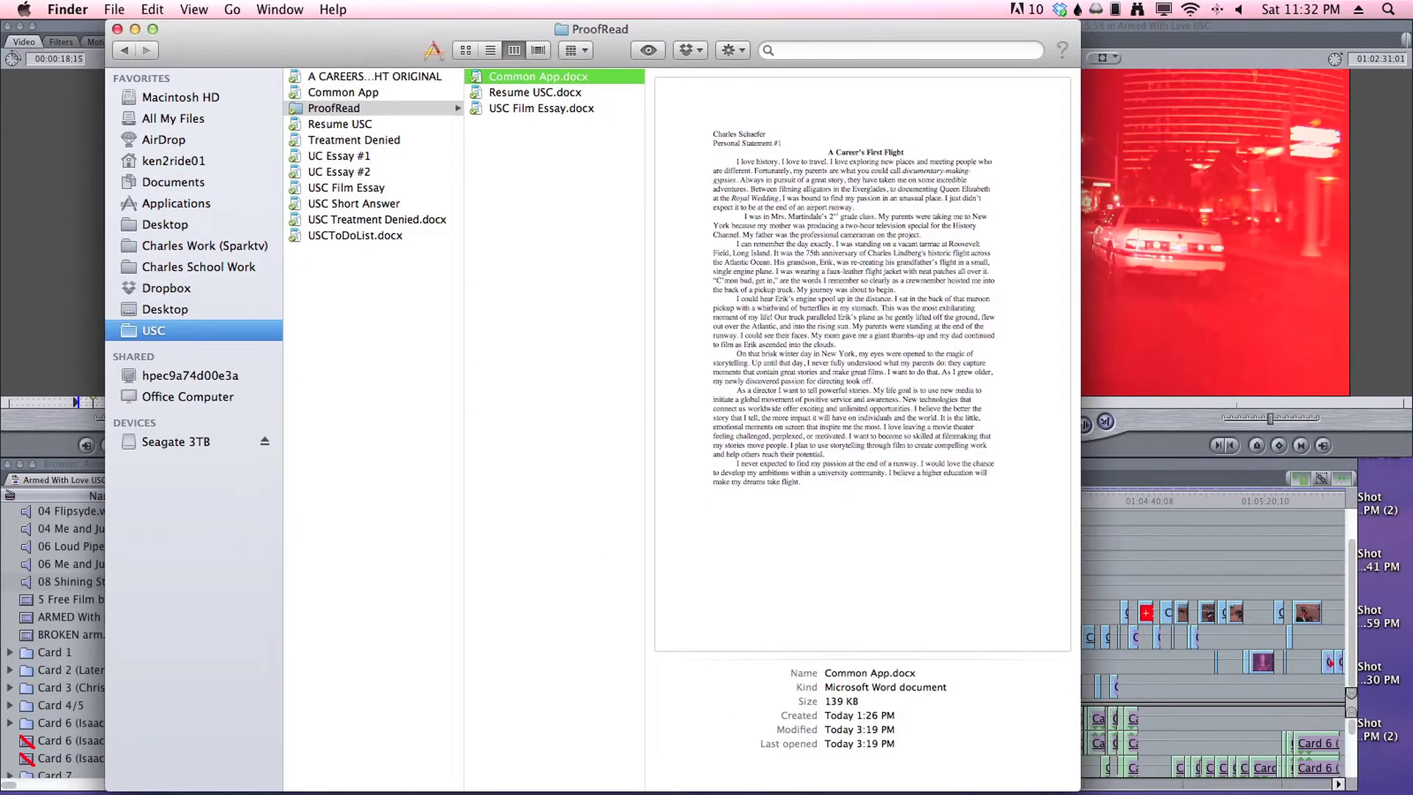
left_click(243, 441)
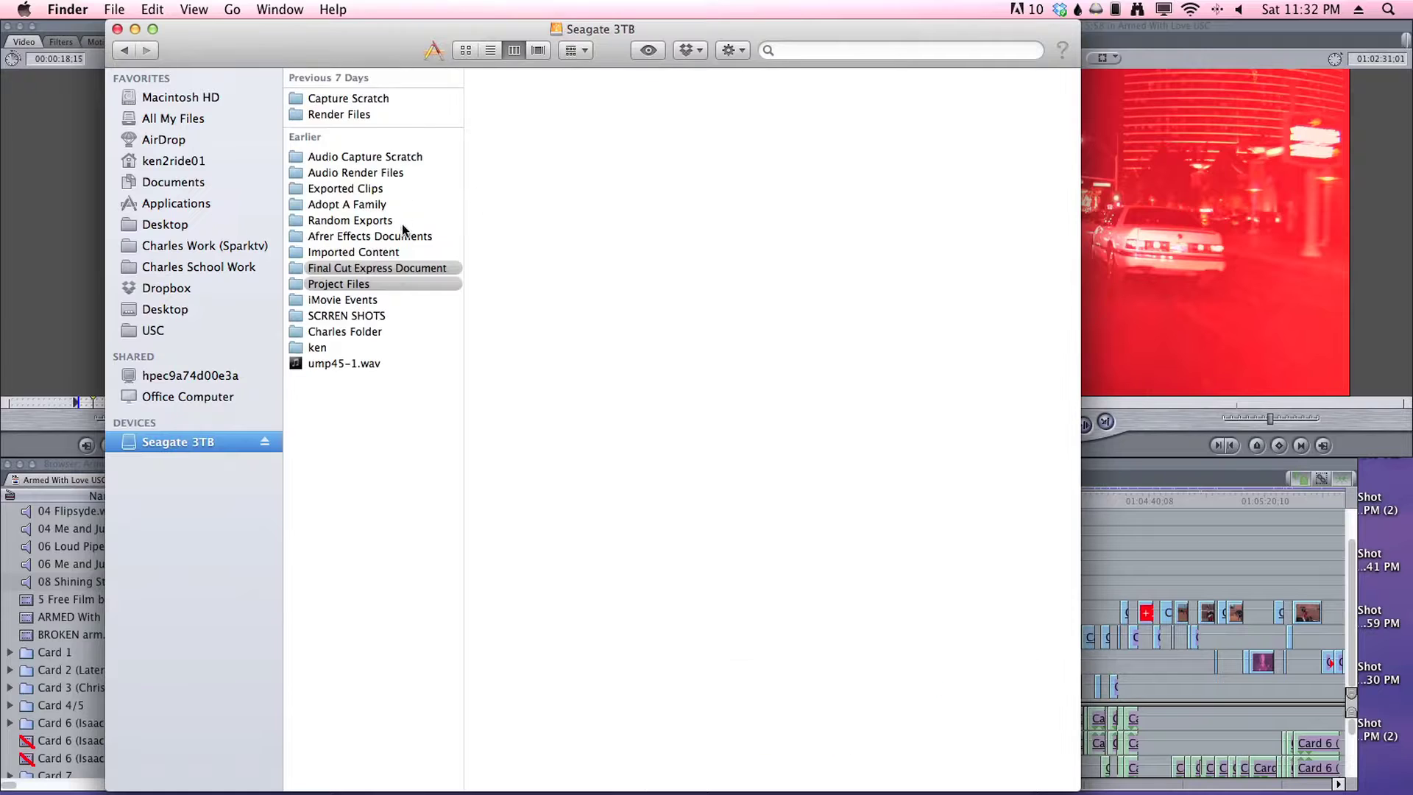
left_click(342, 285)
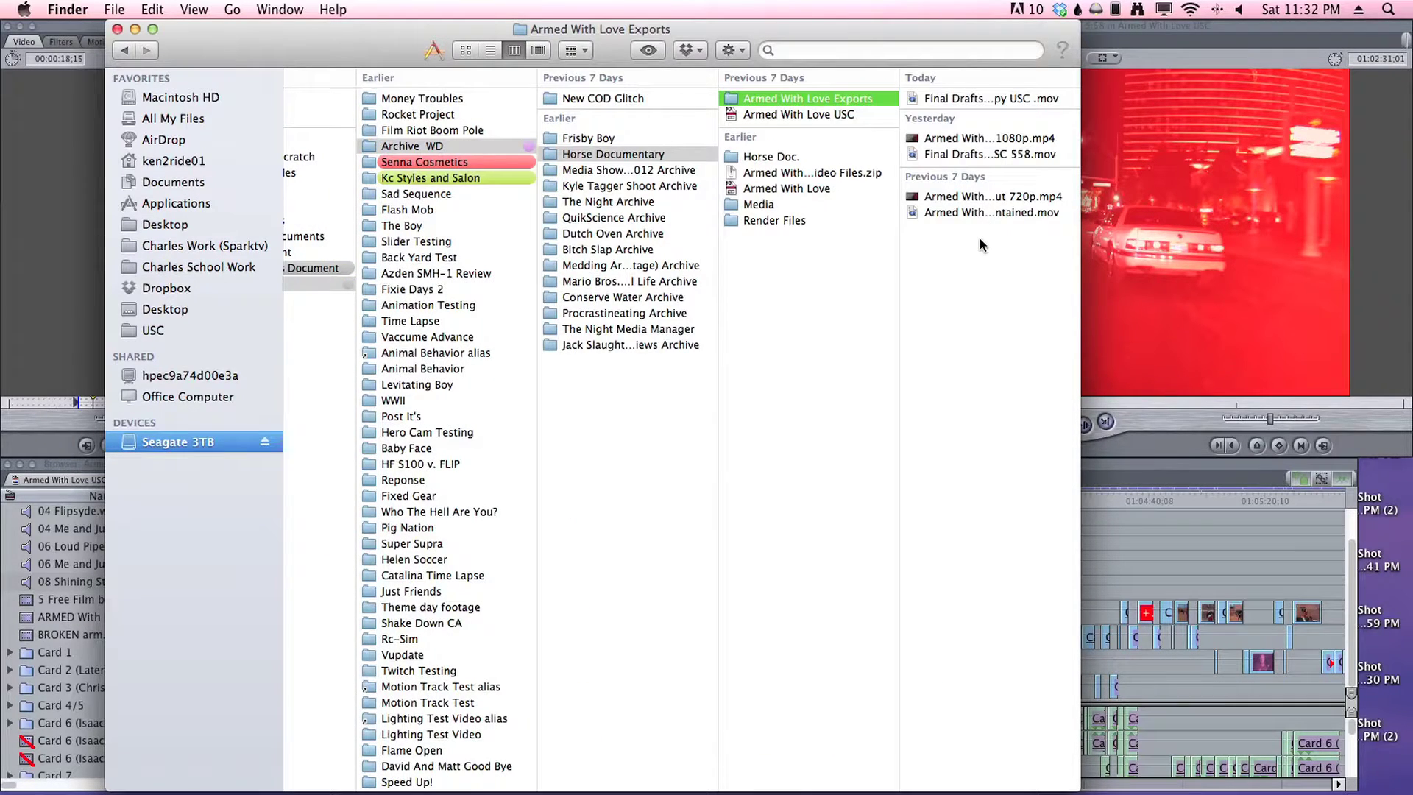
left_click(988, 97)
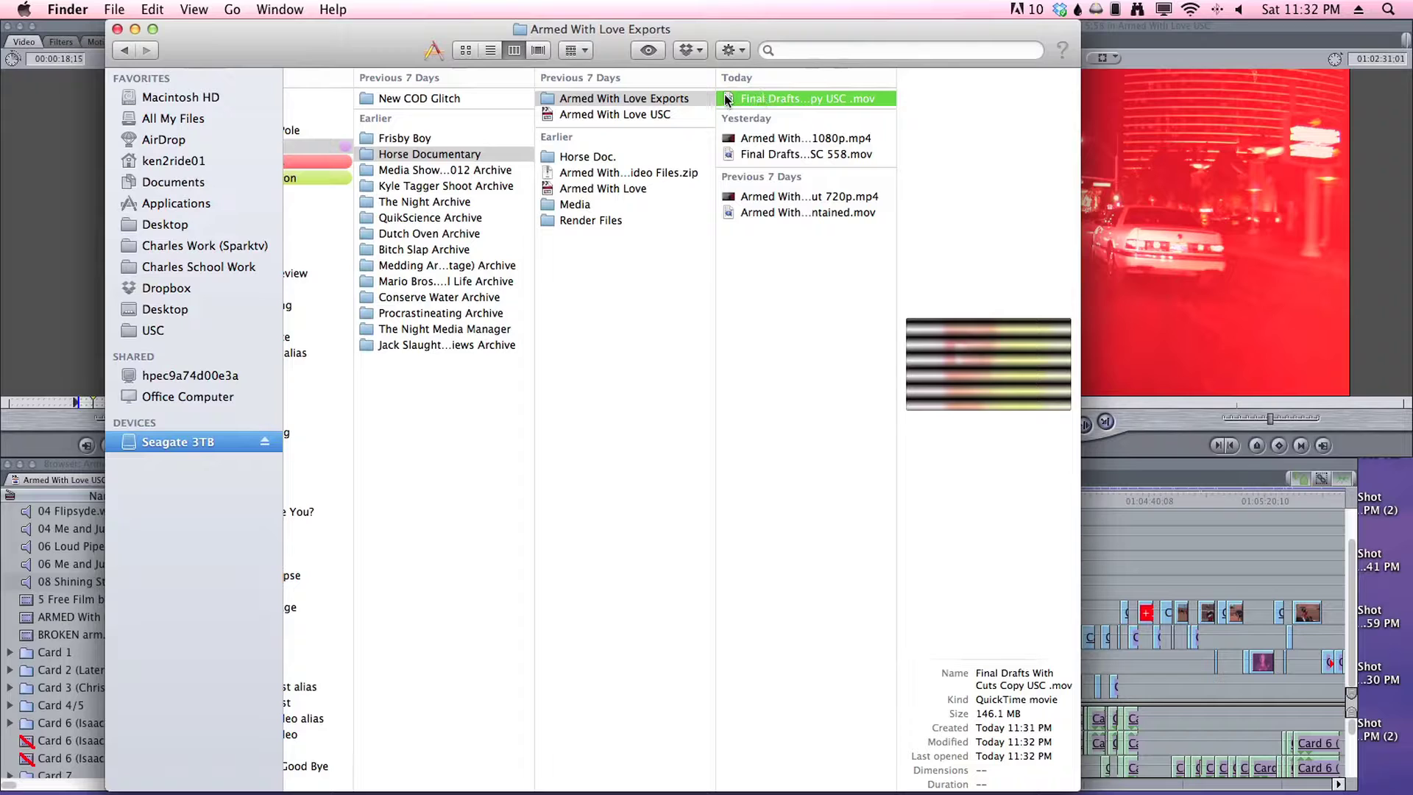
left_click_drag(727, 98, 1104, 780)
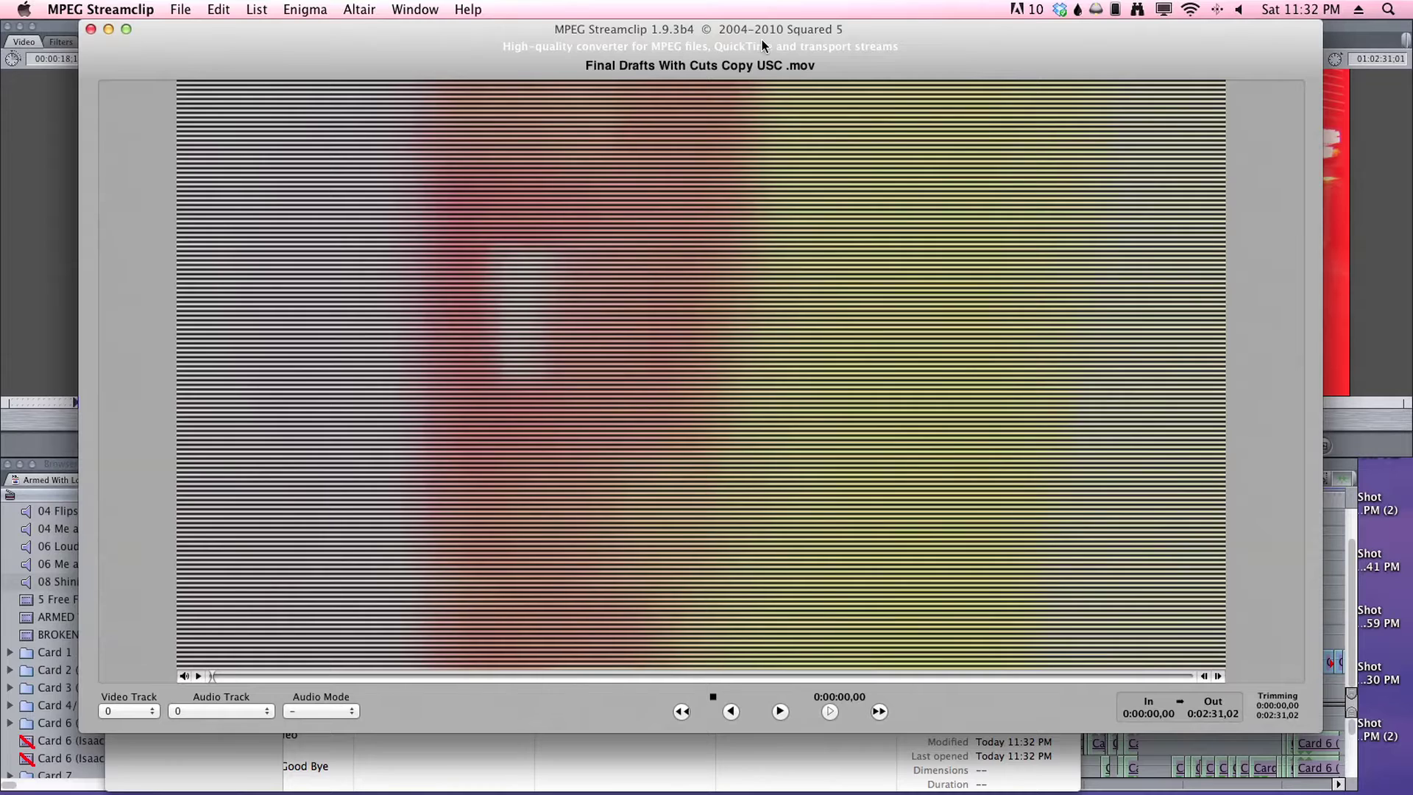
Open the exported movie in MPEG Streamclip with Finder's Open With menu.
left_click_drag(762, 42, 757, 159)
left_click(791, 104)
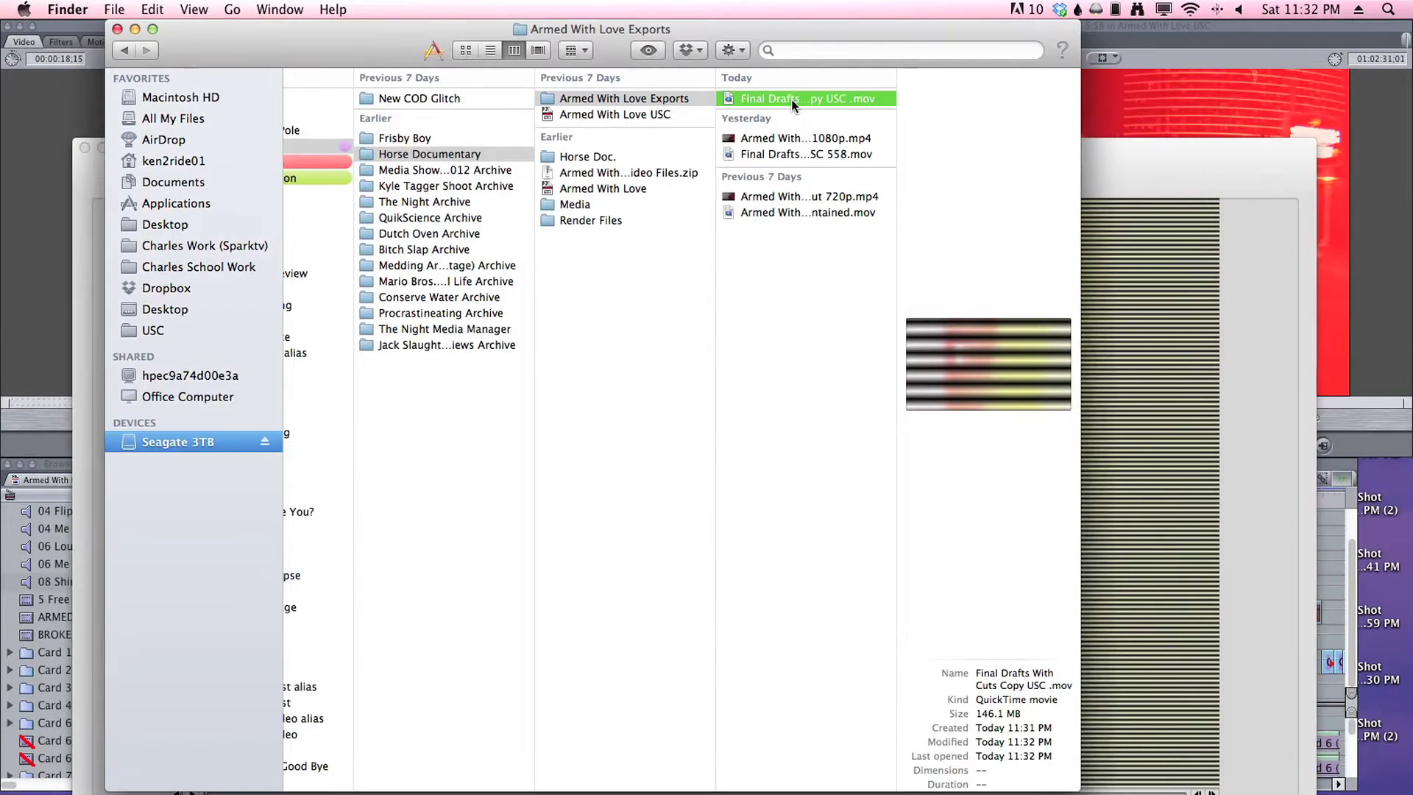
right_click(793, 99)
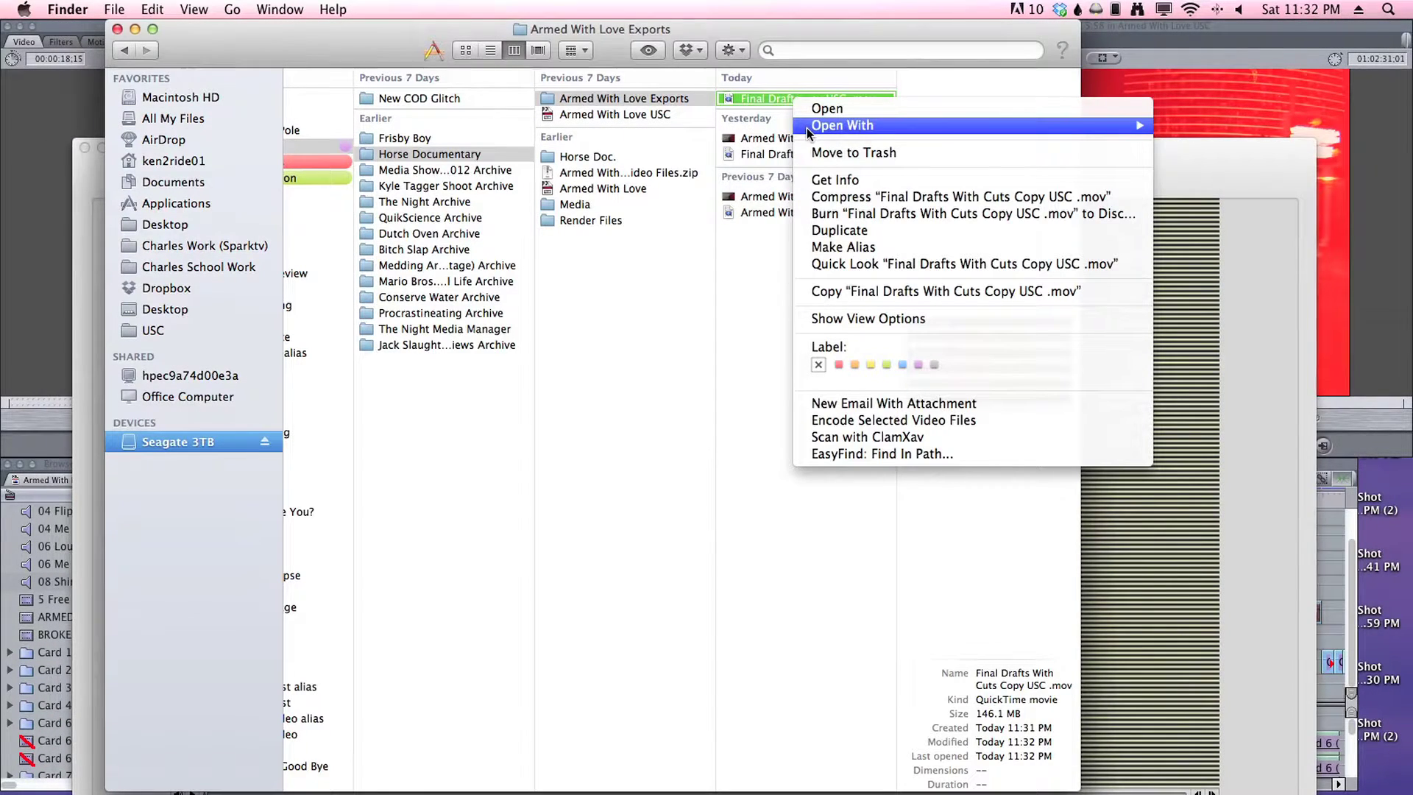
mouse_move(809, 129)
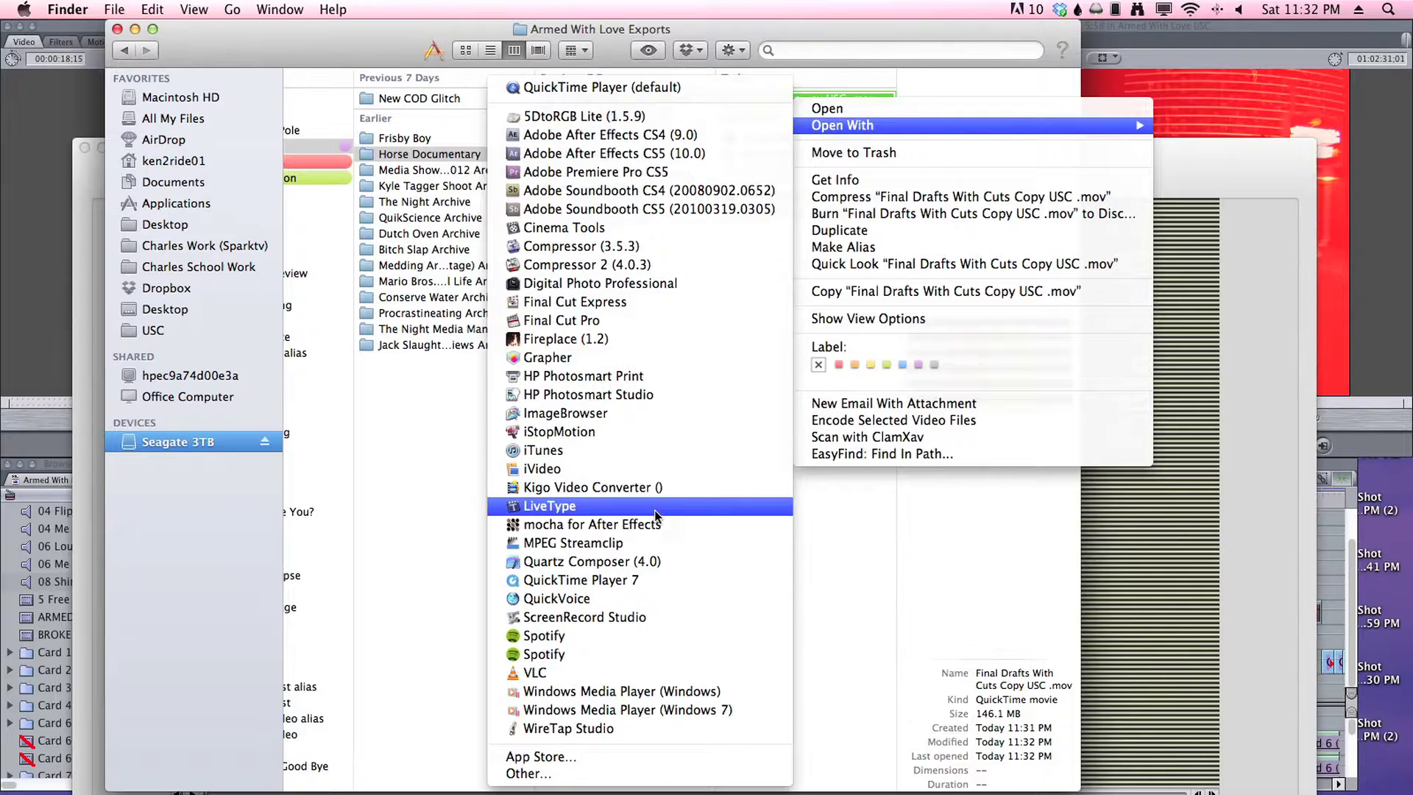
left_click(658, 543)
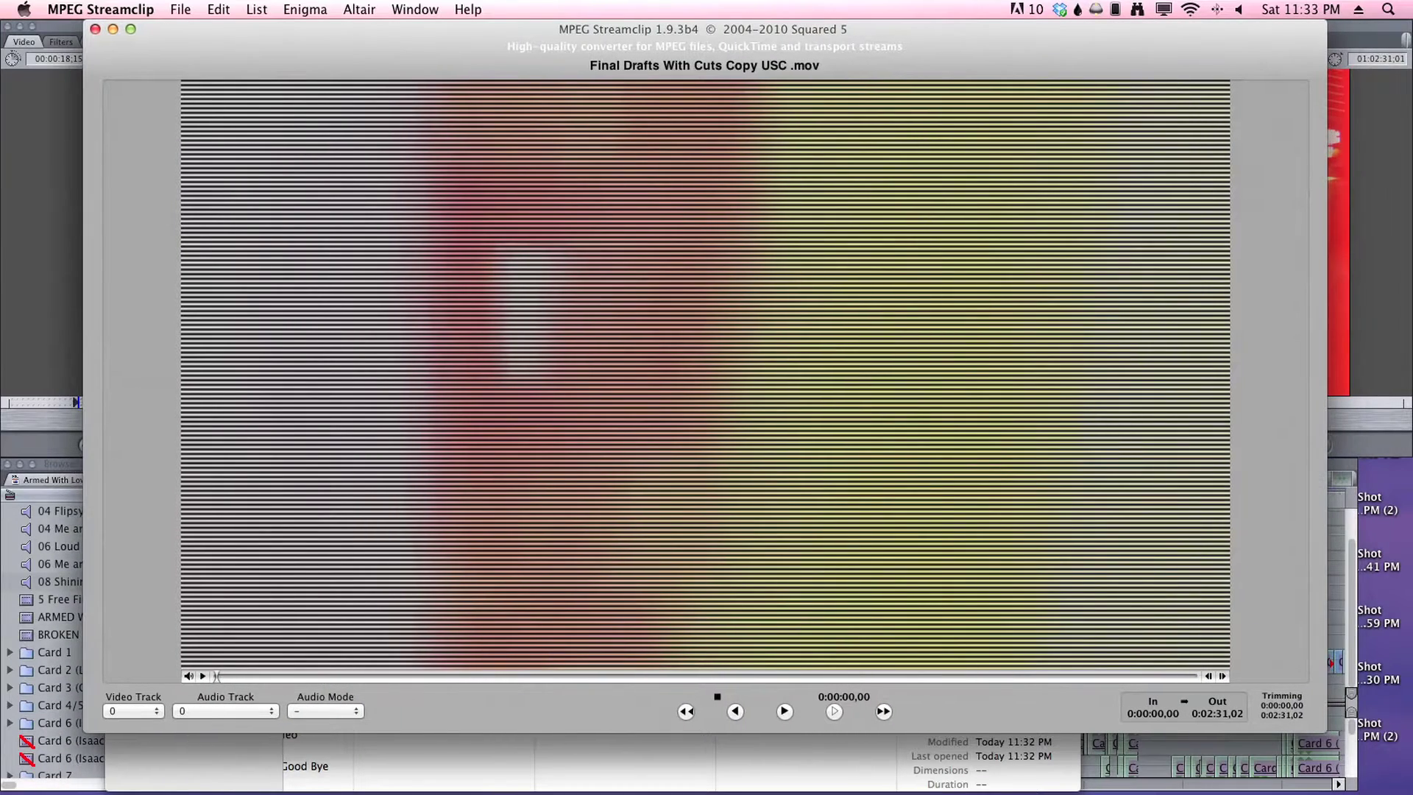
left_click(185, 9)
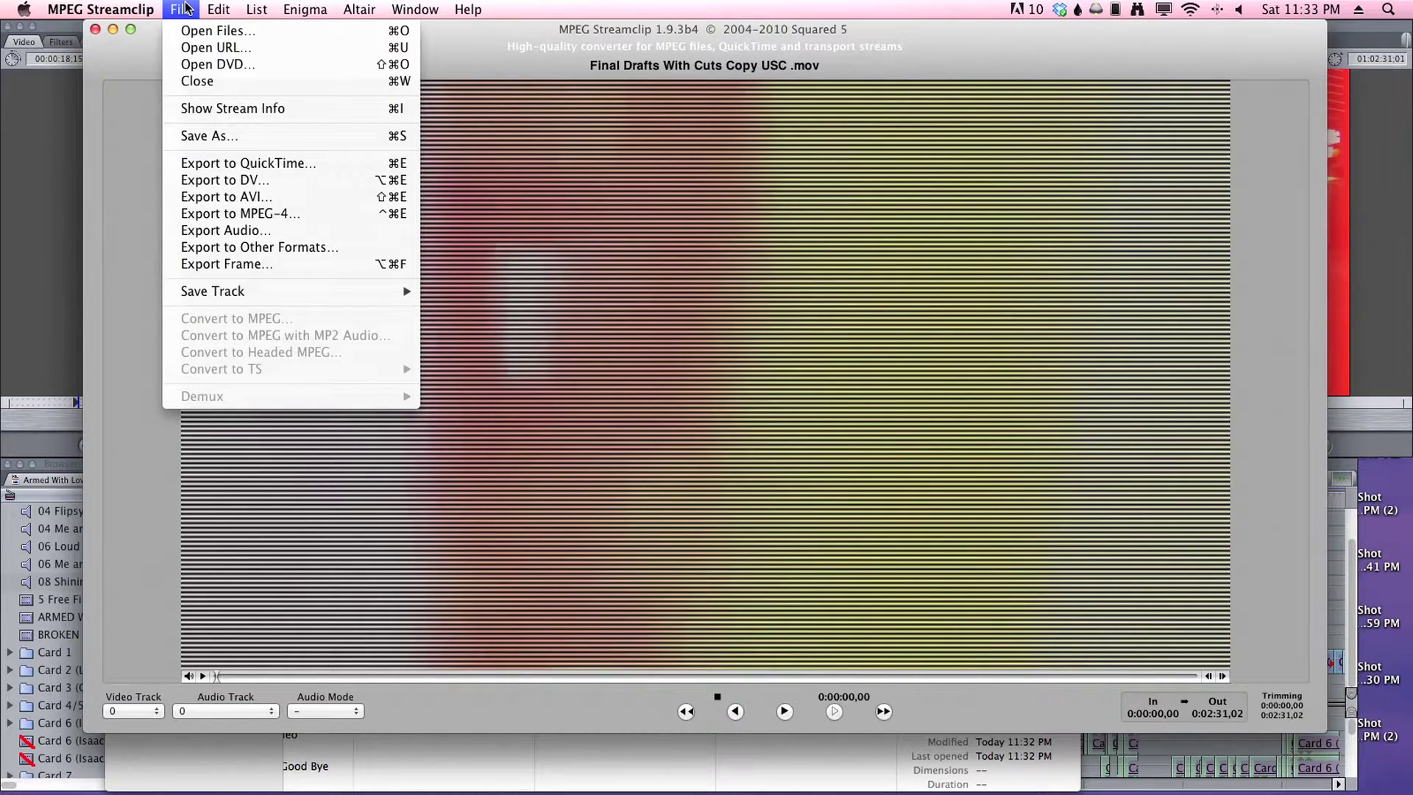
Export to MPEG-4 at 76% quality with Interlaced Scaling unchecked, then choose Make MP4.
left_click(233, 212)
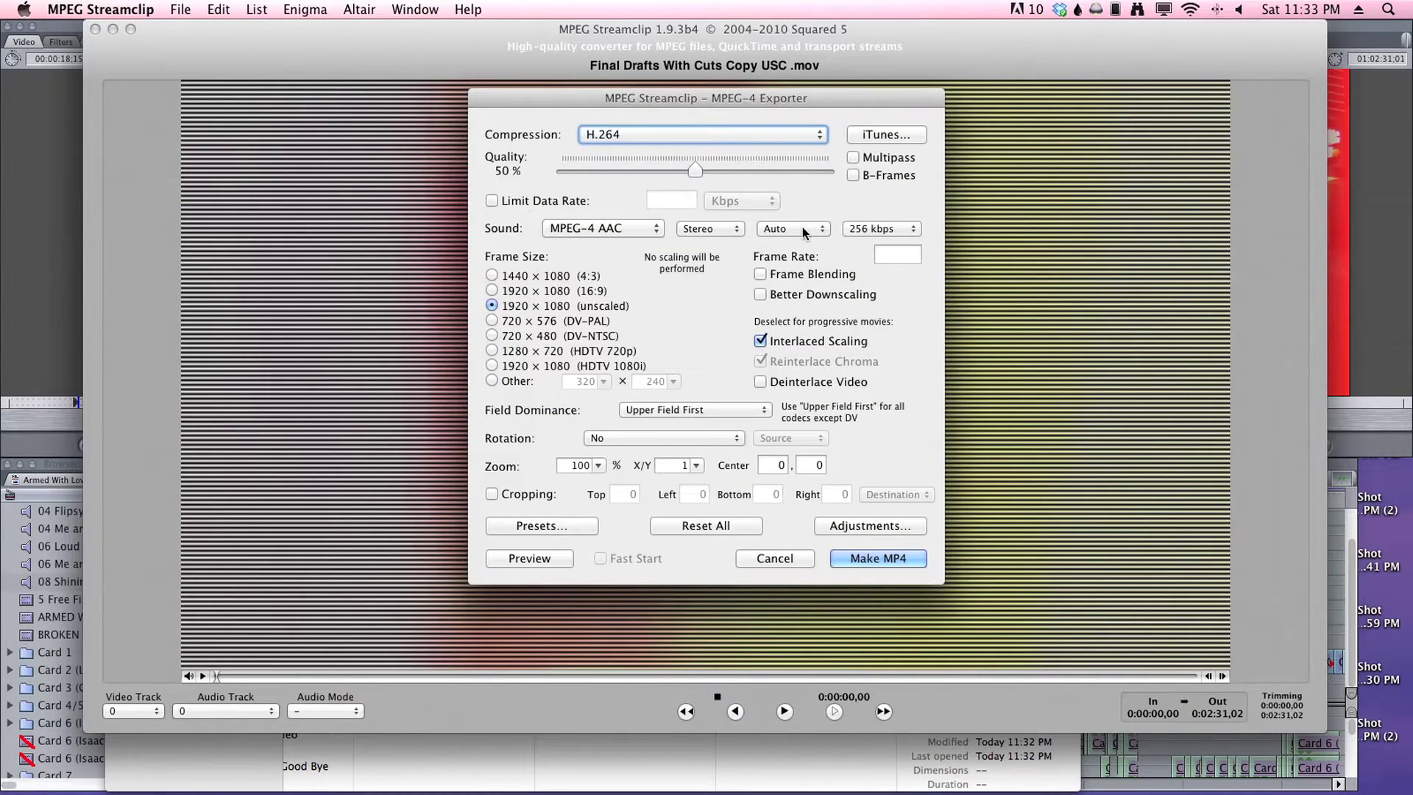
left_click_drag(695, 171, 850, 173)
left_click(760, 342)
left_click(846, 558)
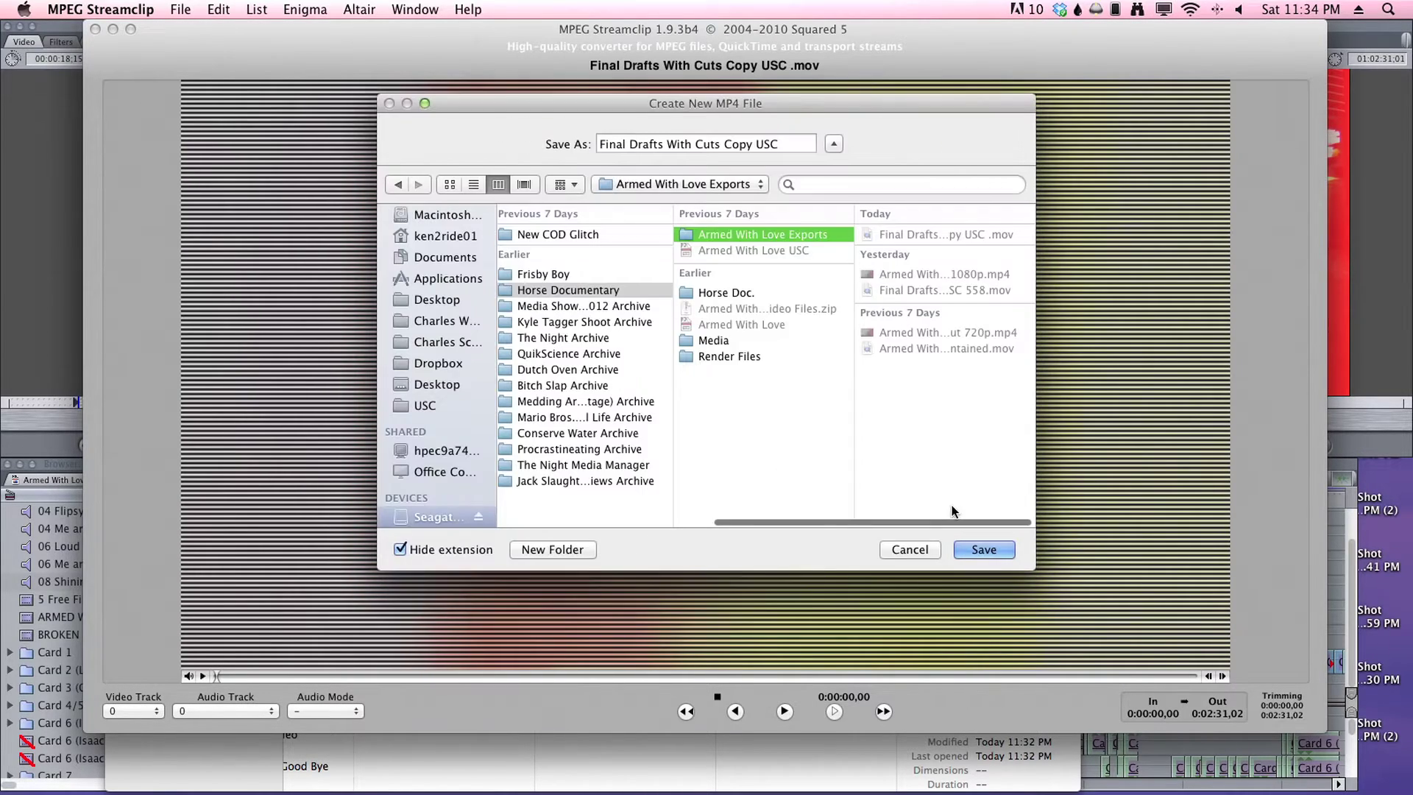
Save the MP4 as 'Final Drafts With Cuts Copy USC' in Armed With Love Exports.
left_click(983, 550)
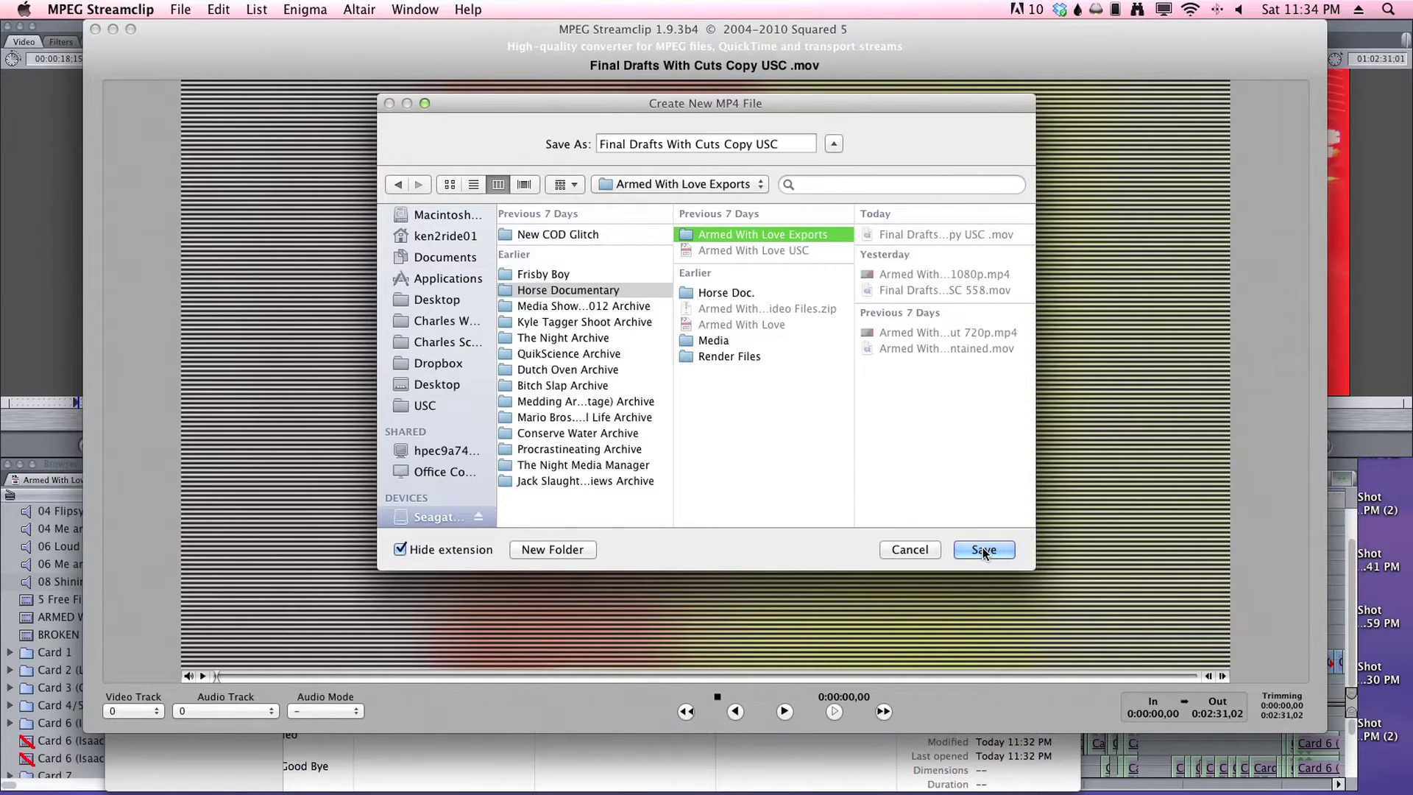